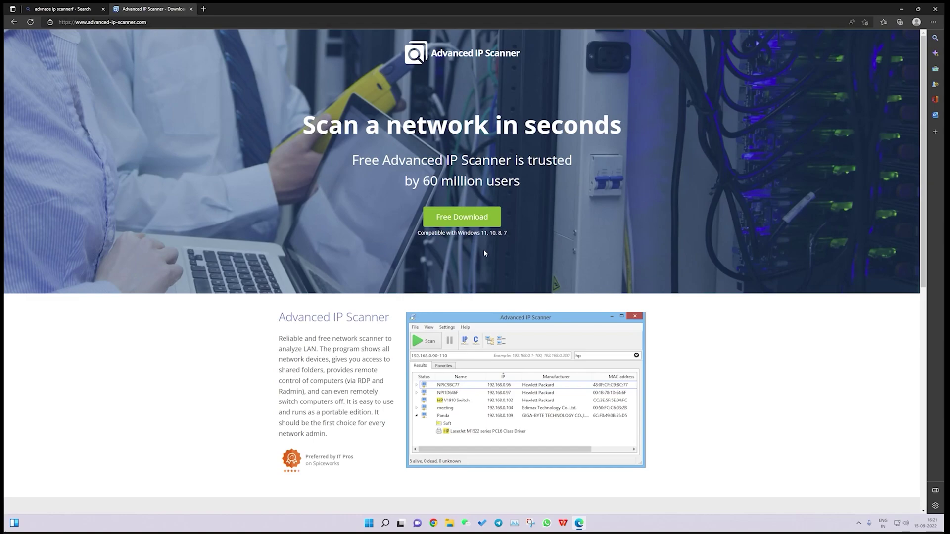
Launch Advanced IP Scanner and scan the 10.0.0.1-254 range to list the Antminer units
left_click(369, 523)
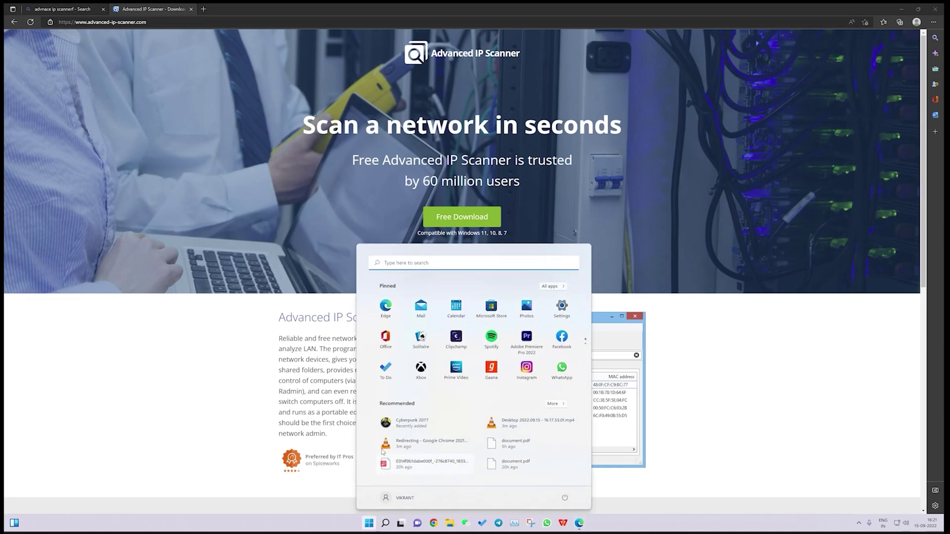
type("advanc")
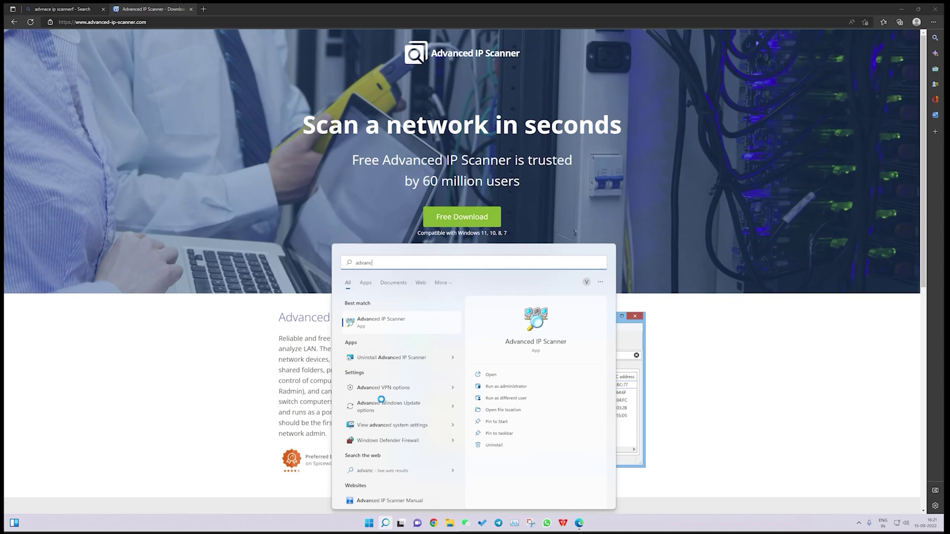
left_click(389, 328)
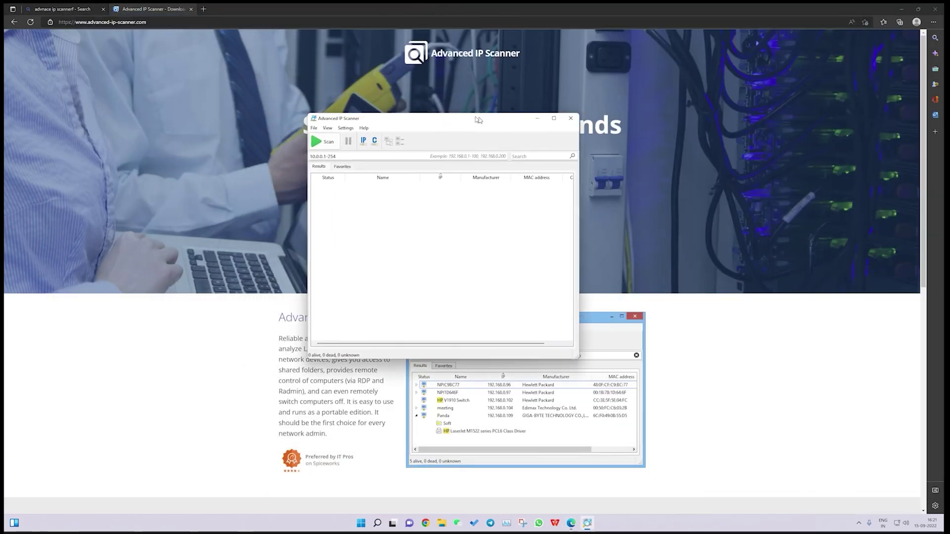
left_click(370, 176)
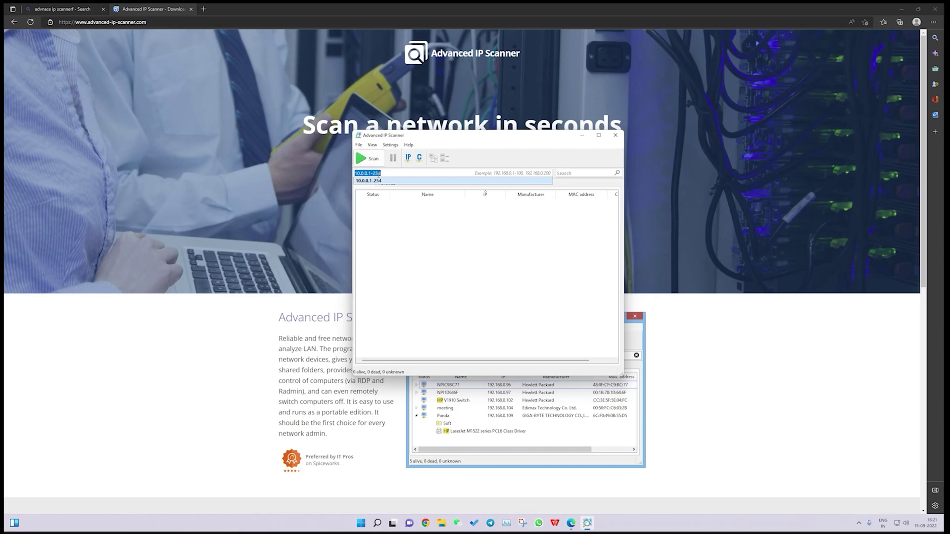
left_click(381, 172)
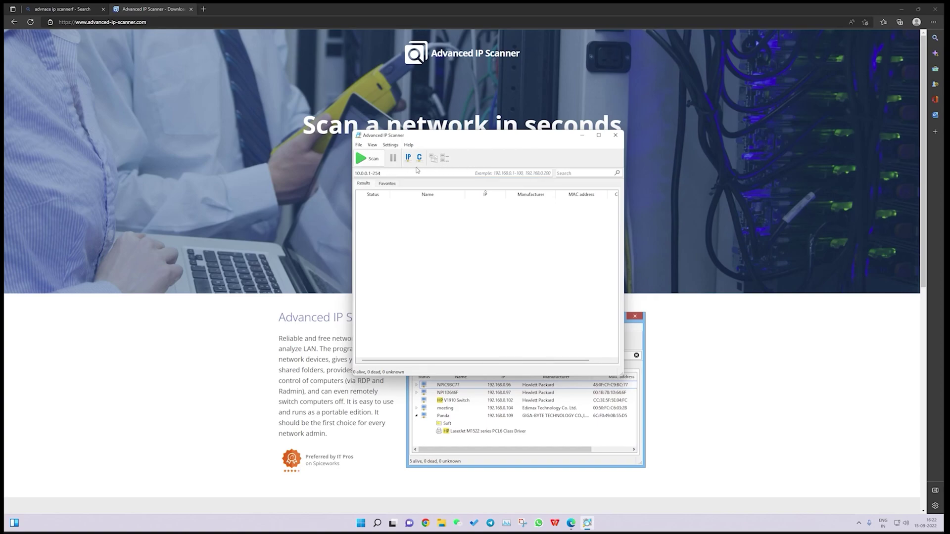
left_click(378, 164)
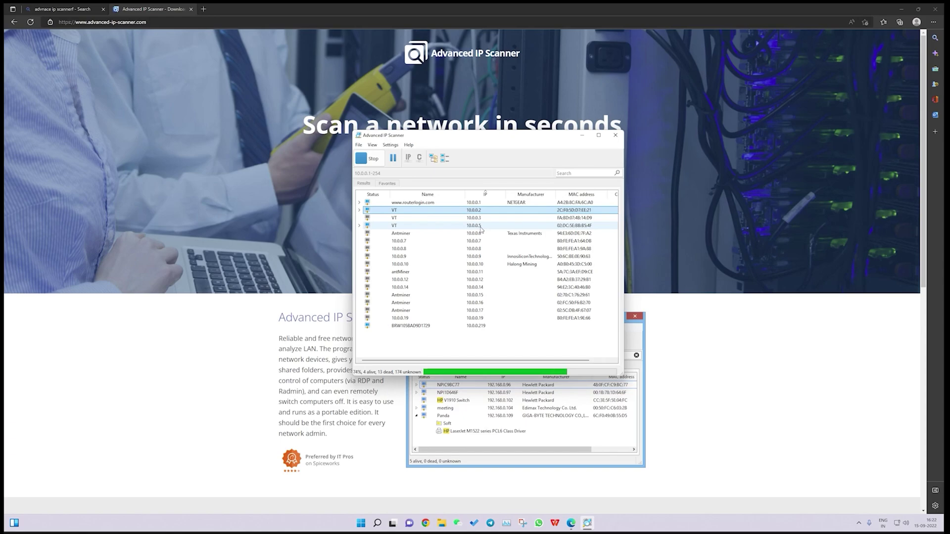
left_click(936, 10)
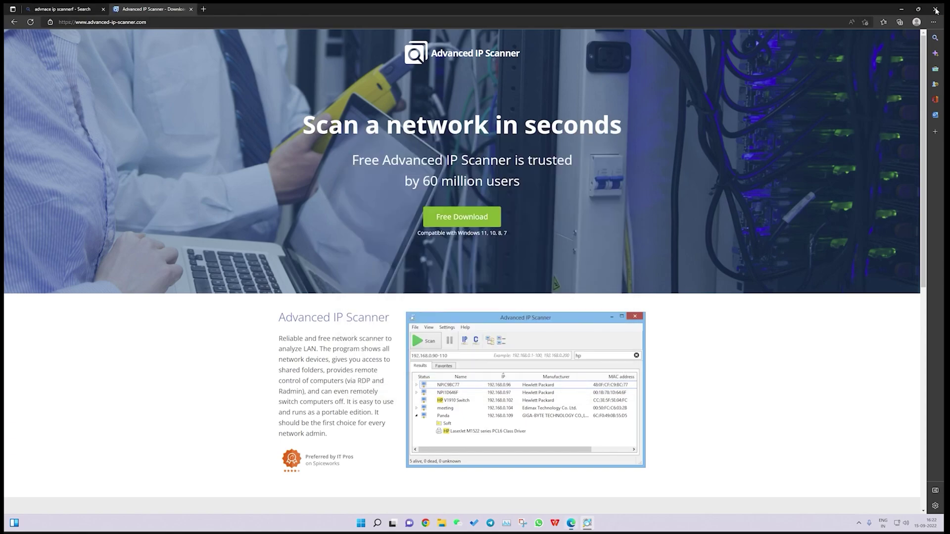
Close Edge and load the miner's web page at 10.0.0.5 in Google Chrome
left_click(935, 10)
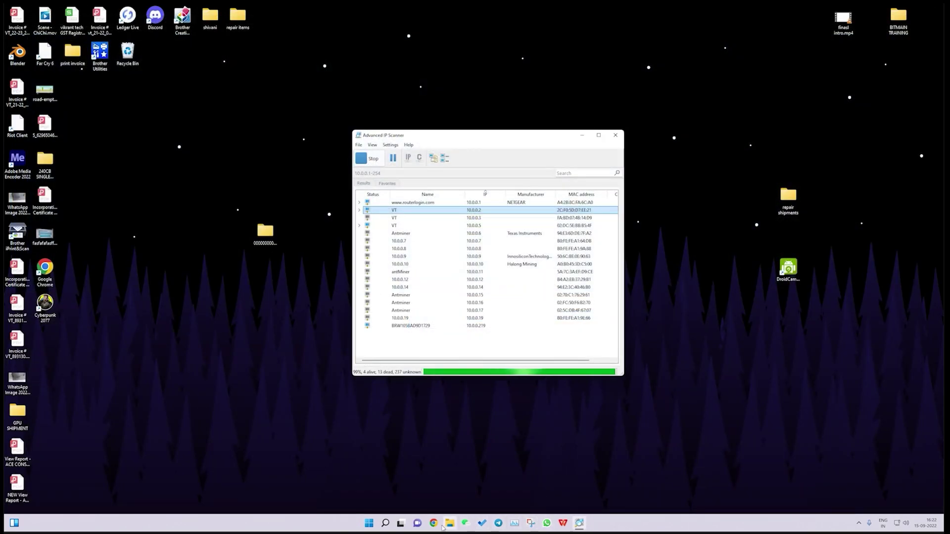
left_click(435, 524)
left_click(449, 20)
type("10.0.05")
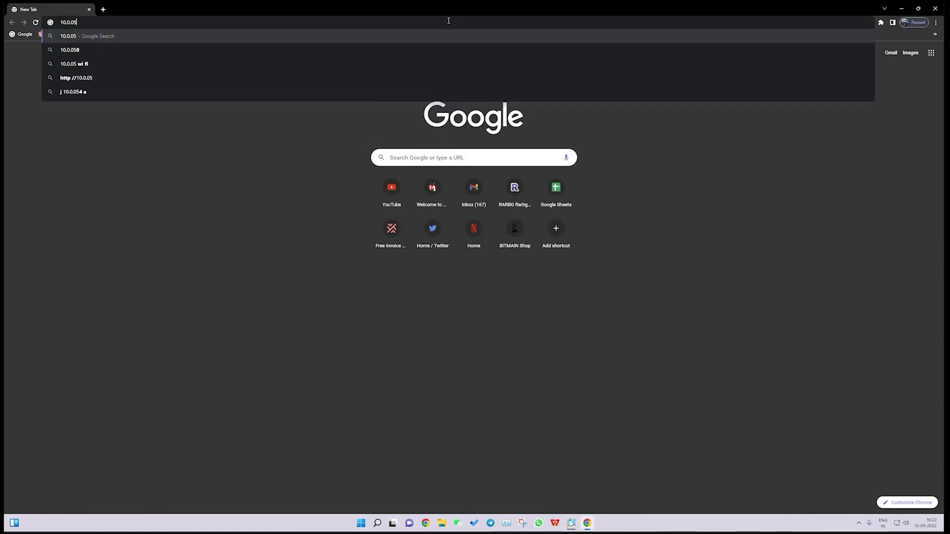
key("BackSpace")
type(".45")
key("Return")
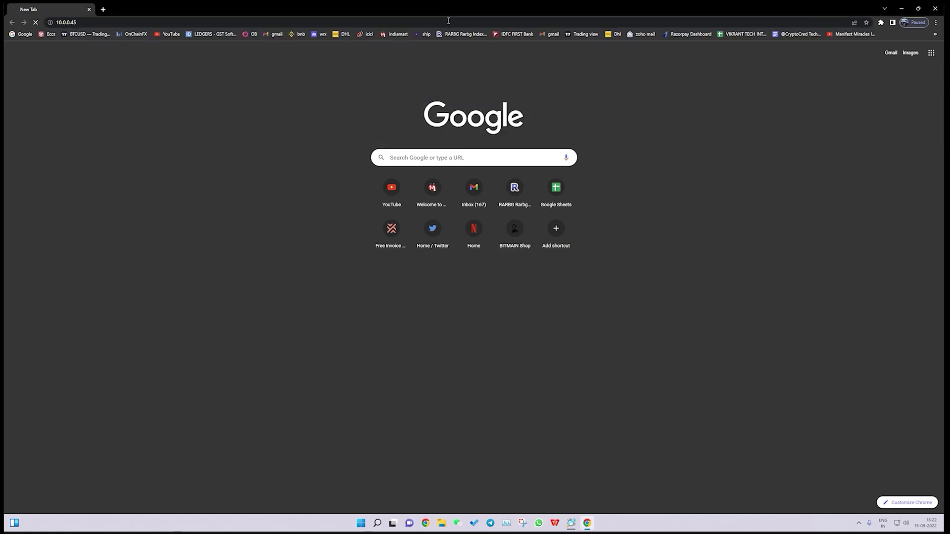
left_click(448, 20)
key("BackSpace")
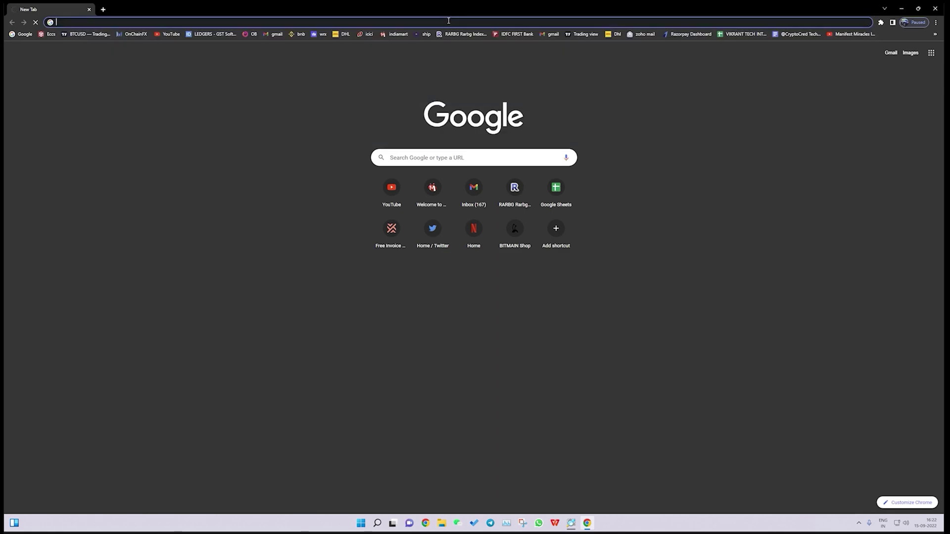
type("10.0.0.5")
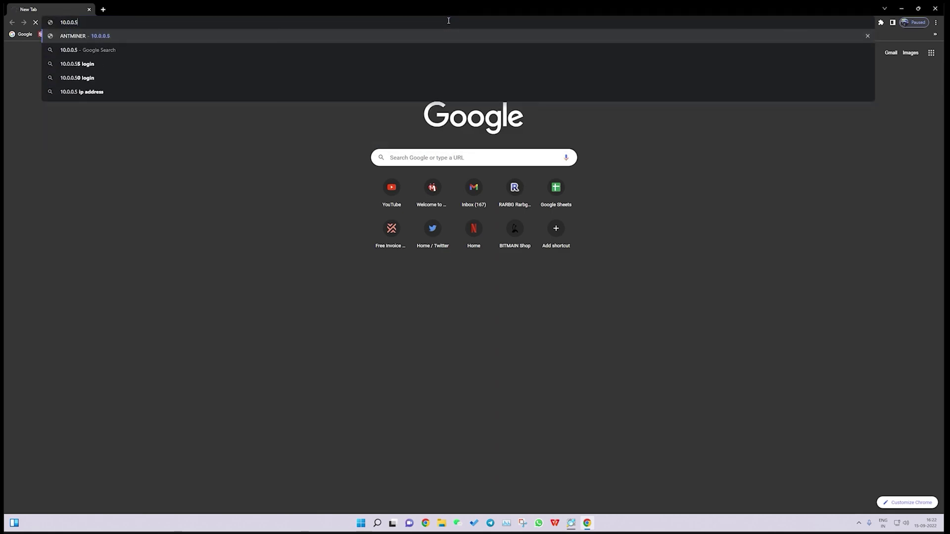
key("Return")
Clear the prefilled login fields and sign in with the miner's username and password
left_click(479, 74)
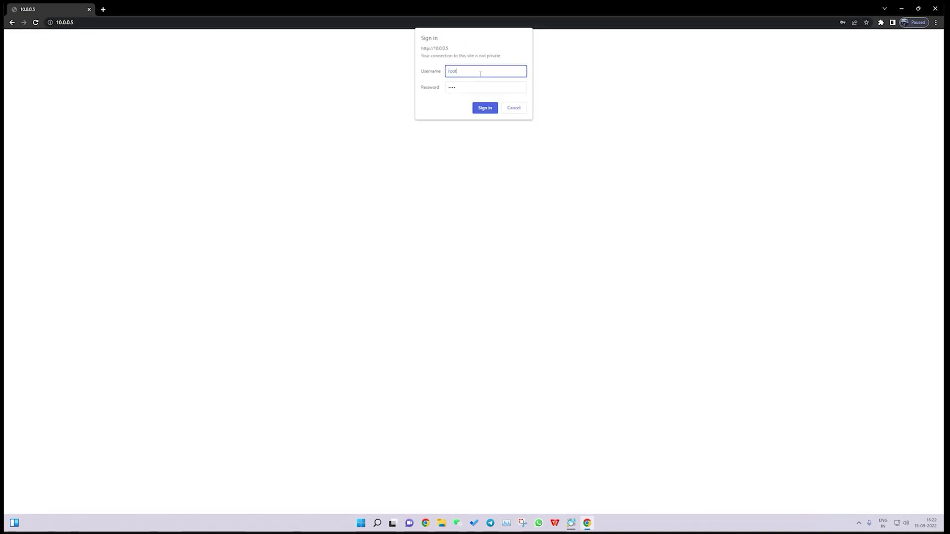
key("BackSpace")
key("BackSpace")
key("BackSpace")
key("Tab")
key("BackSpace")
key("BackSpace")
key("BackSpace")
key("BackSpace")
left_click(472, 74)
left_click(486, 86)
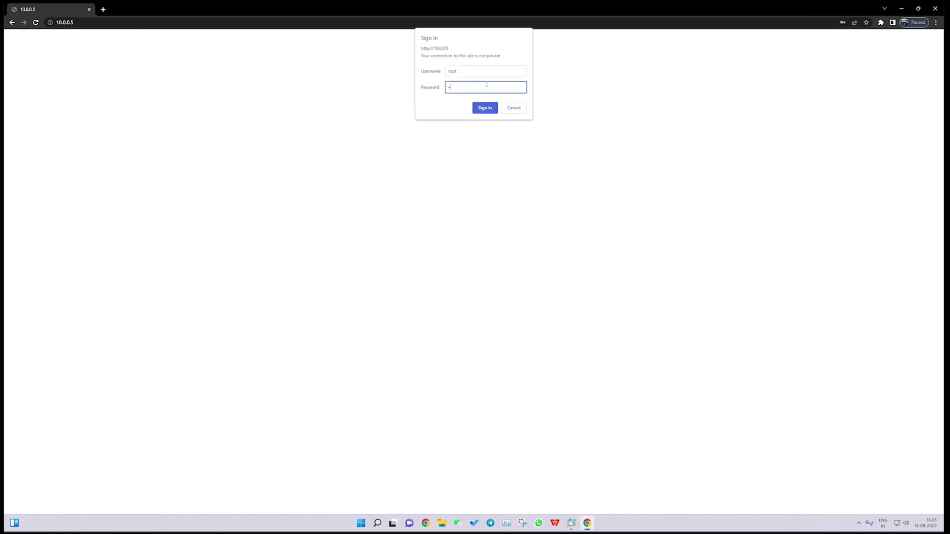
type("root")
left_click(484, 108)
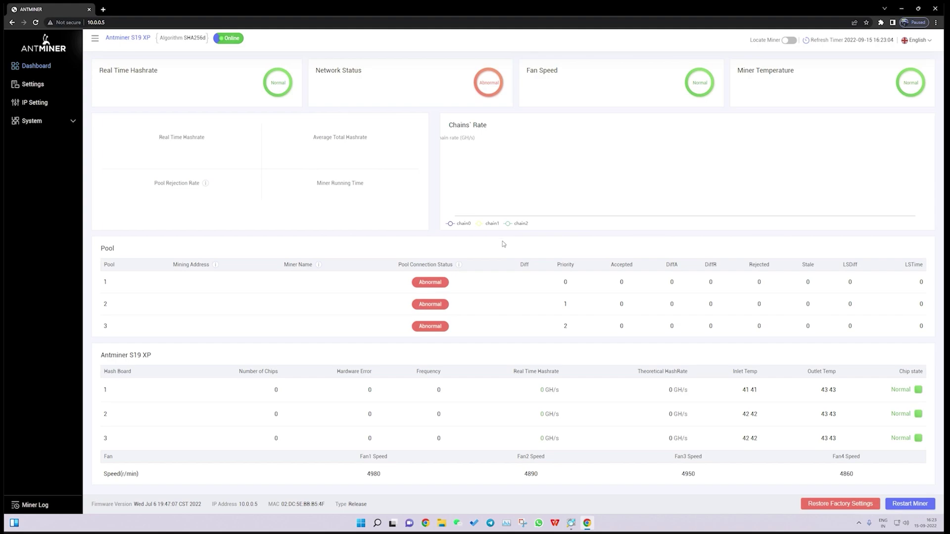
Open the Antminer Settings page to show the empty Pool1–Pool3 configuration form
left_click_drag(113, 38, 191, 47)
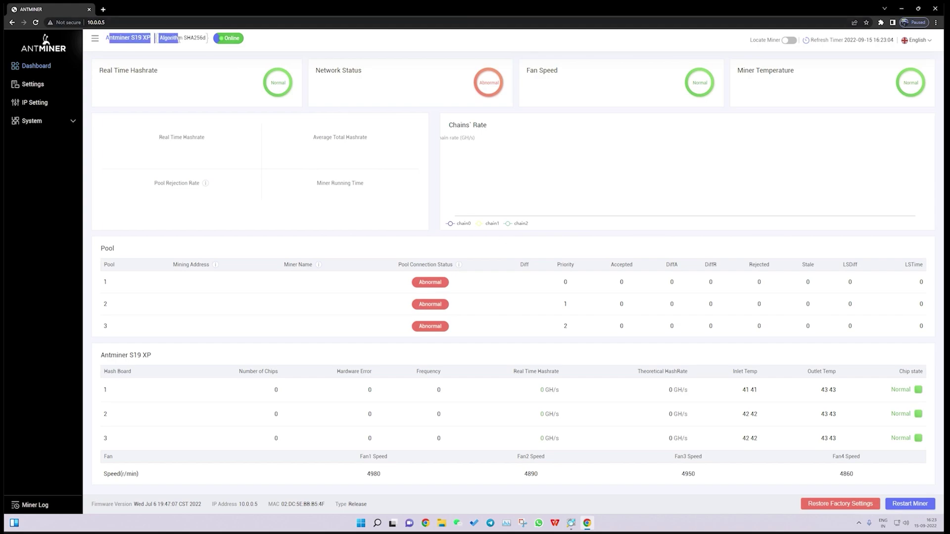
left_click(355, 46)
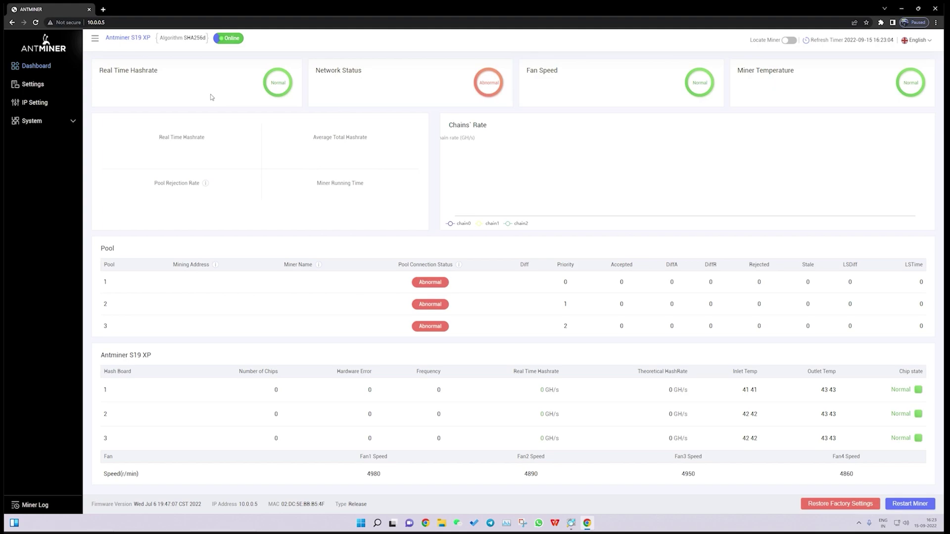
left_click(48, 89)
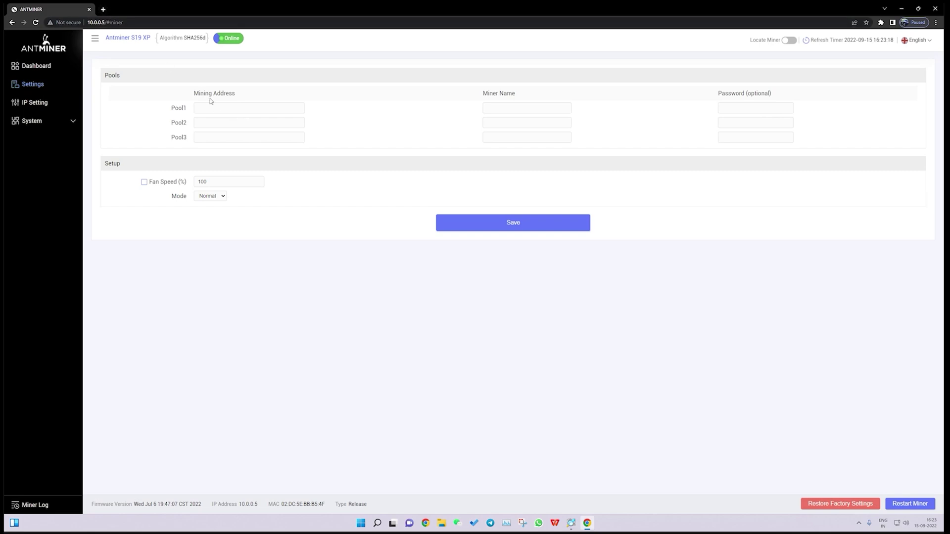
triple_click(489, 94)
double_click(768, 99)
left_click(740, 254)
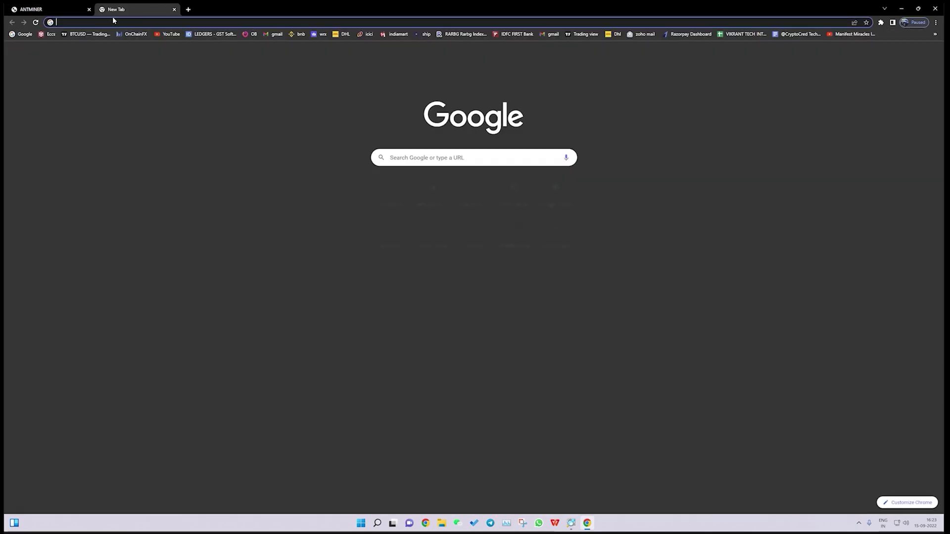
left_click(103, 9)
Load f2pool.com and paste its port 1314 stratum URL into Pool1 Mining Address
type("f2pool.com/user/home")
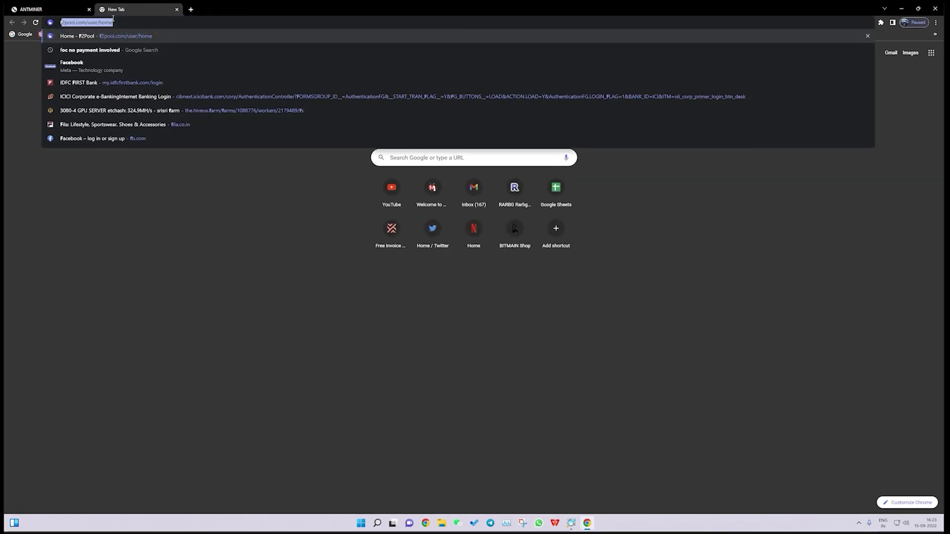
key("Return")
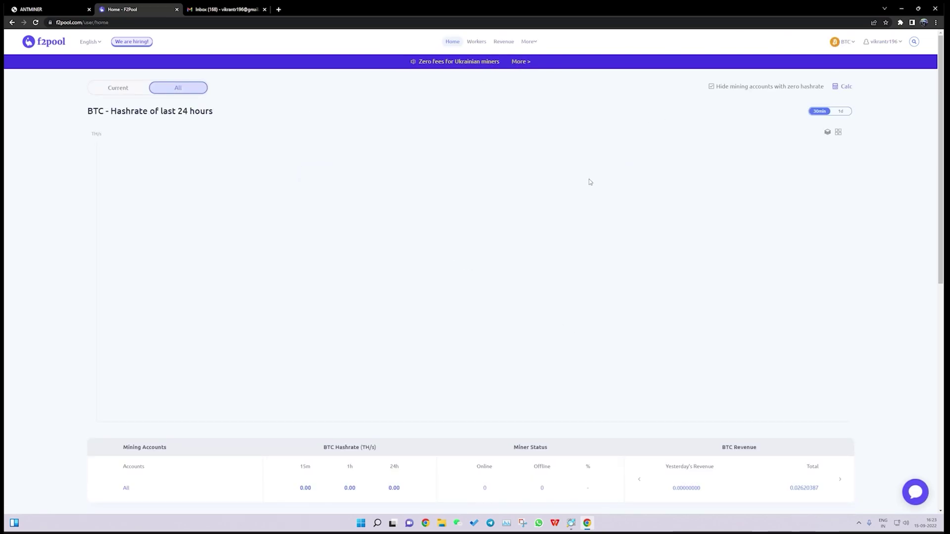
scroll(589, 180, "down", 2)
scroll(492, 174, "down", 7)
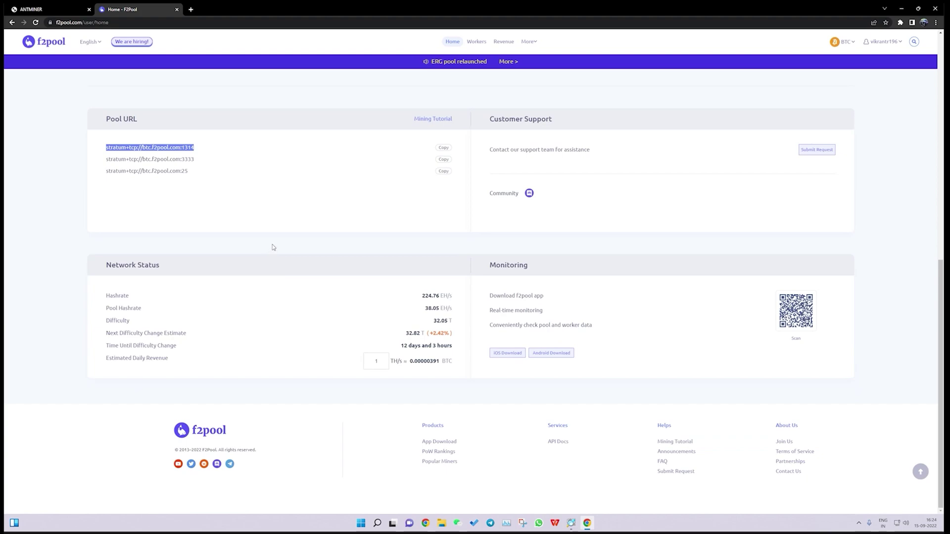
left_click(443, 147)
left_click(59, 9)
key("ctrl+v")
Paste F2Pool's port 3333 and port 25 stratum URLs into Pool2 and Pool3 Mining Address
left_click(123, 9)
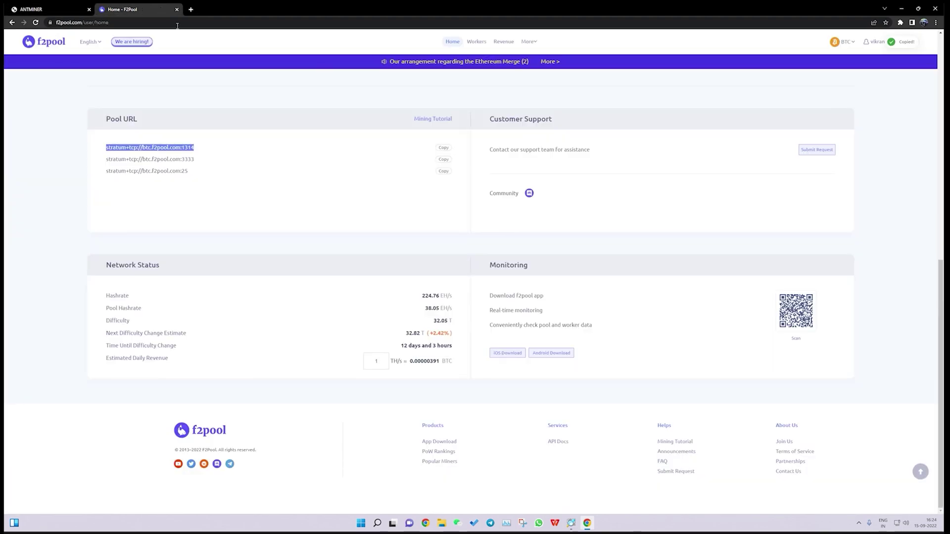
left_click(444, 159)
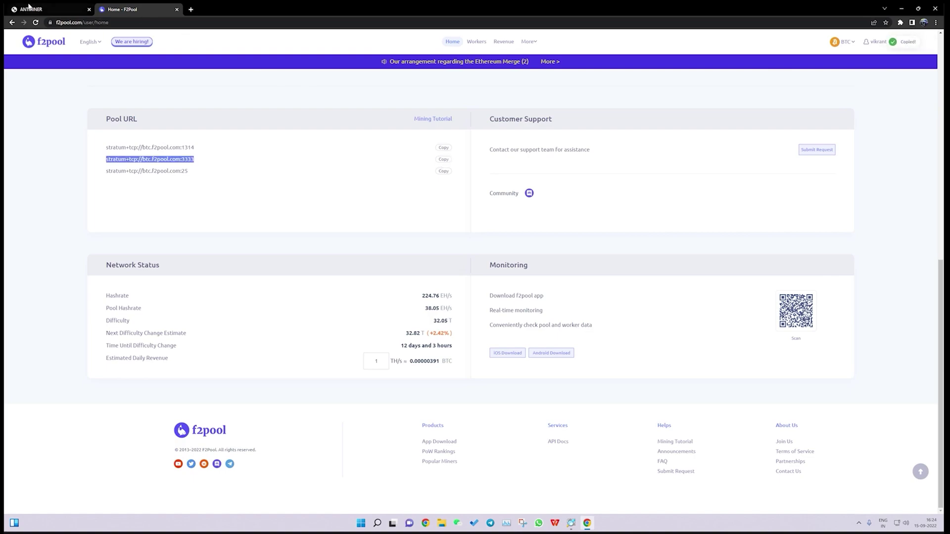
left_click(60, 9)
left_click(245, 134)
key("ctrl+v")
left_click(128, 9)
left_click(443, 171)
left_click(54, 9)
left_click(275, 136)
key("ctrl+v")
Check the F2Pool account page for the worker name before filling Pool1 Miner Name
left_click(560, 106)
left_click_drag(526, 97, 481, 94)
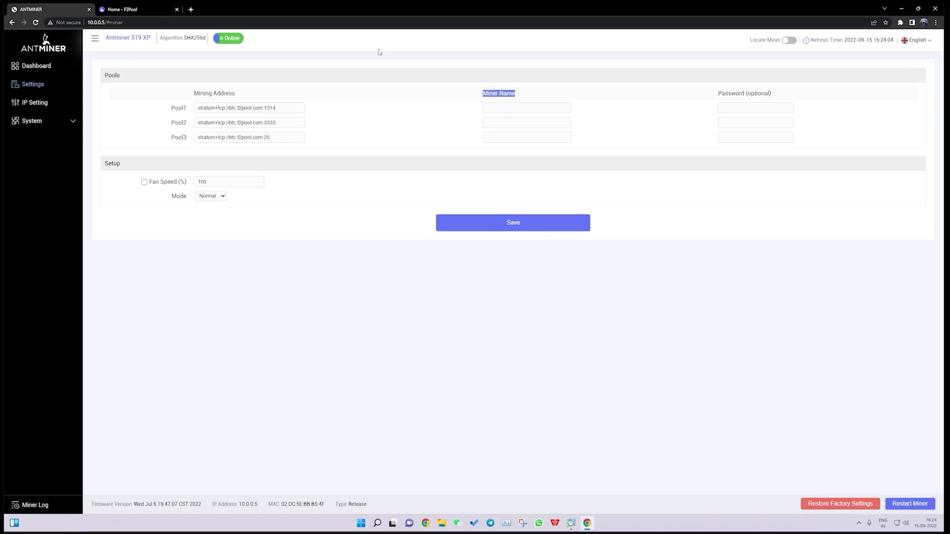
left_click(128, 9)
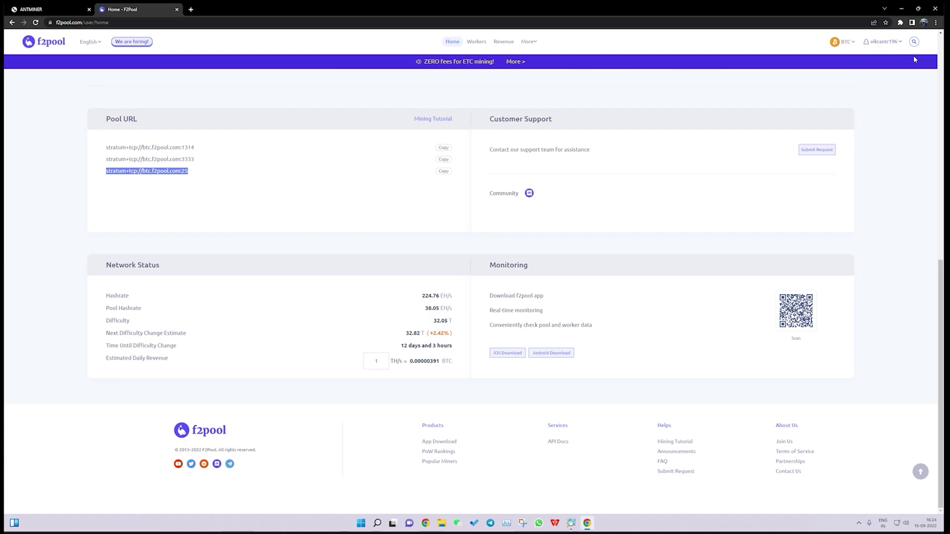
left_click(31, 9)
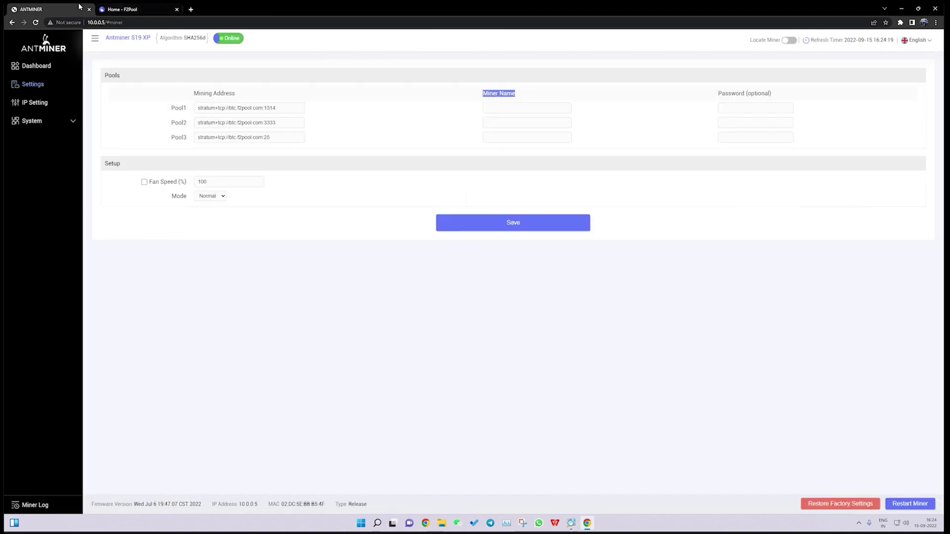
Enter the account's s19xp worker name as Pool1 Miner Name and copy it into Pool2 and Pool3
left_click(503, 109)
type("vikram")
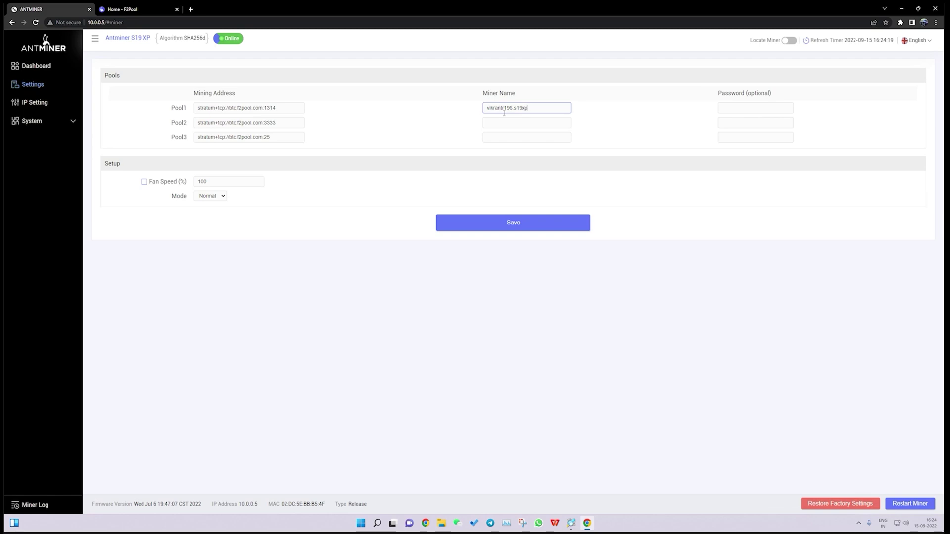
double_click(514, 110)
left_click(512, 112)
left_click_drag(511, 111, 485, 112)
left_click(514, 111)
left_click_drag(535, 109, 485, 112)
right_click(508, 111)
left_click(532, 134)
left_click(531, 124)
key("ctrl+v")
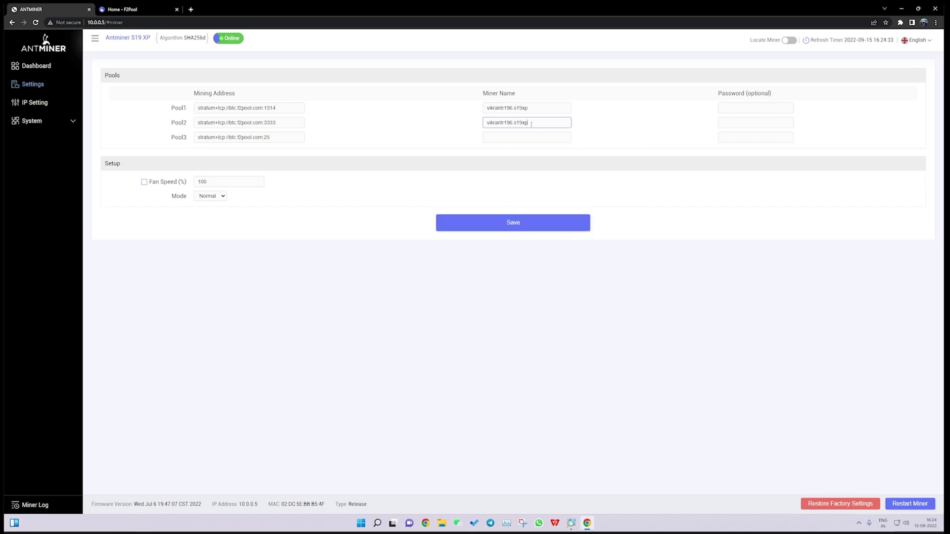
left_click(537, 138)
key("ctrl+v")
Fill the Password field for all three pools and save the pool settings
left_click(725, 106)
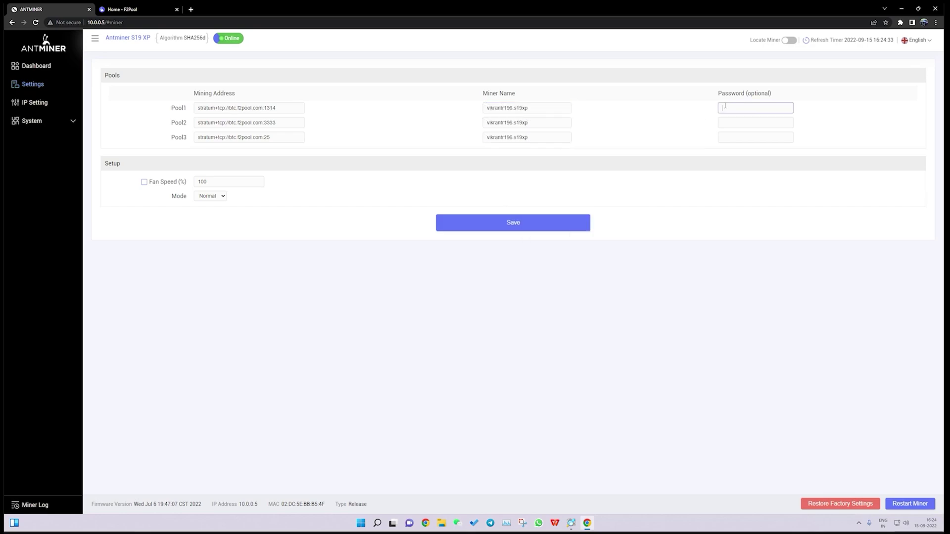
type("123")
left_click(729, 122)
type("123")
left_click(731, 135)
type("123")
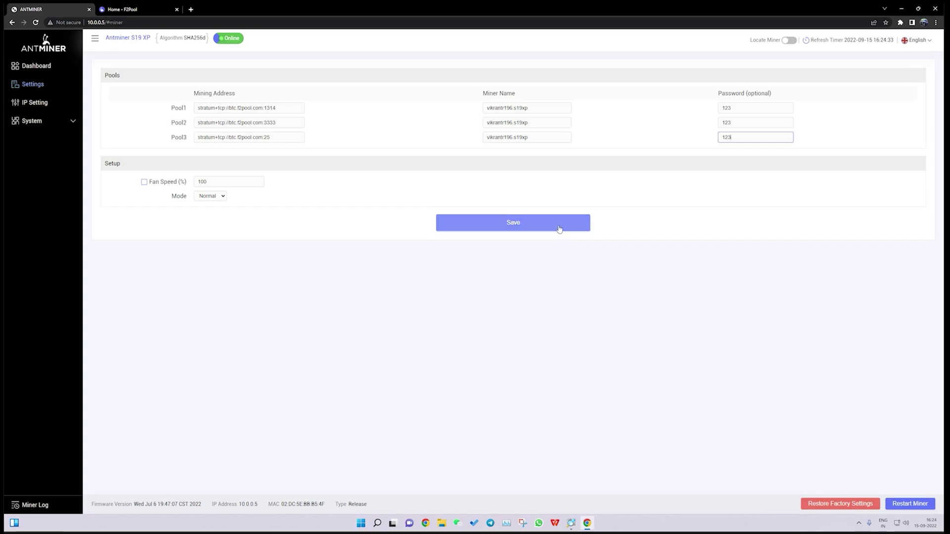
left_click(559, 229)
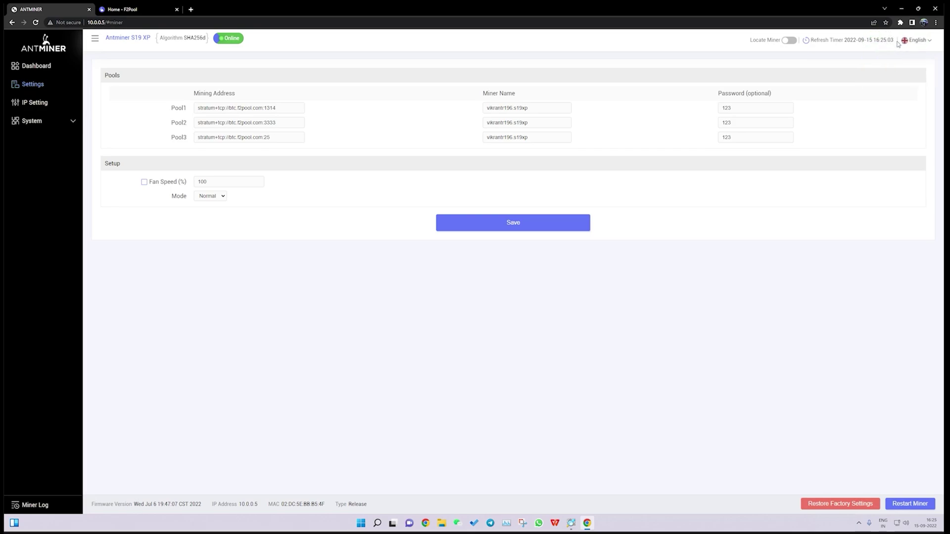
Check the dashboard's Pool Connection Status: Pools 1 and 2 Normal, Pool 3 Abnormal
left_click(45, 72)
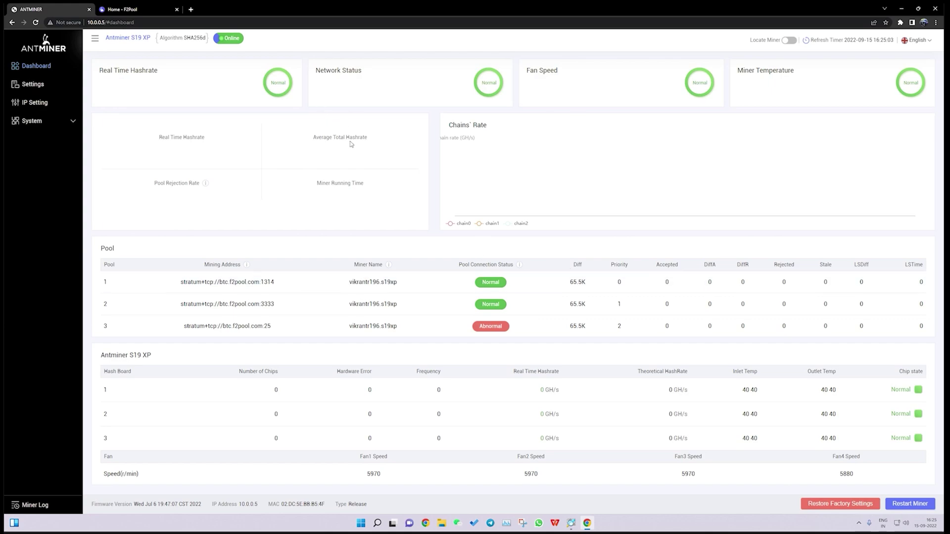
triple_click(306, 140)
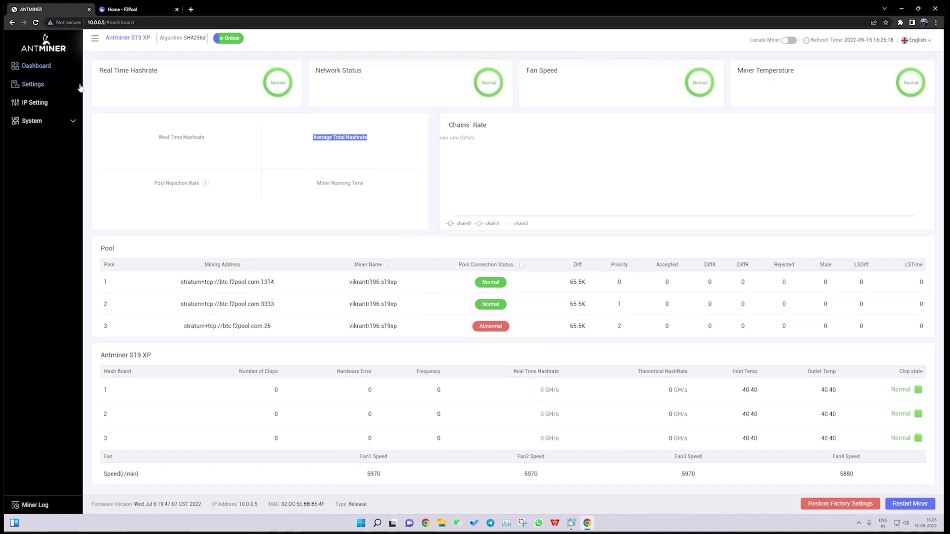
left_click(59, 88)
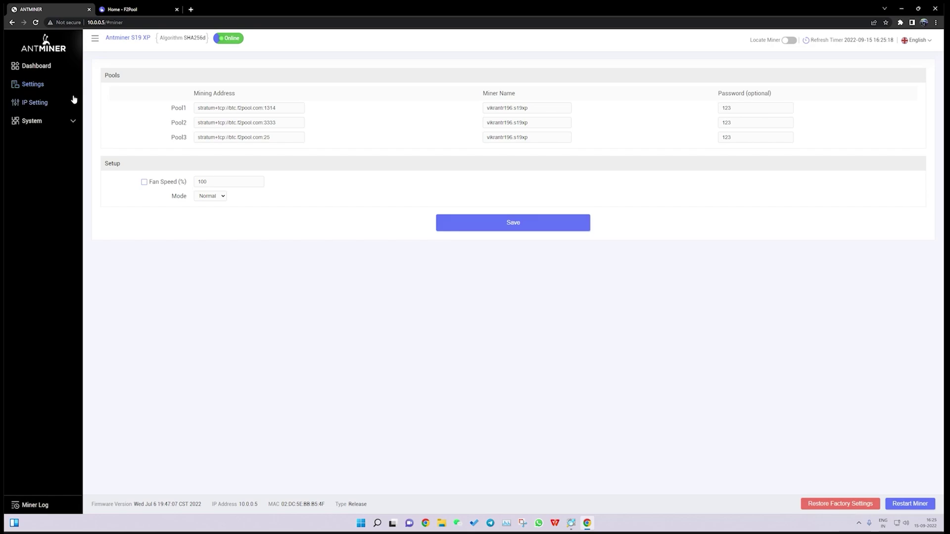
left_click(41, 66)
mouse_move(389, 265)
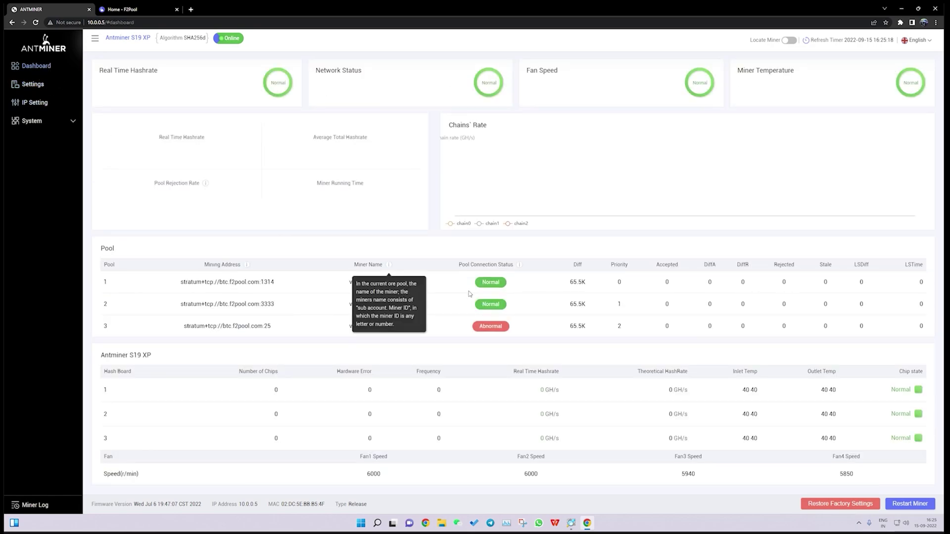